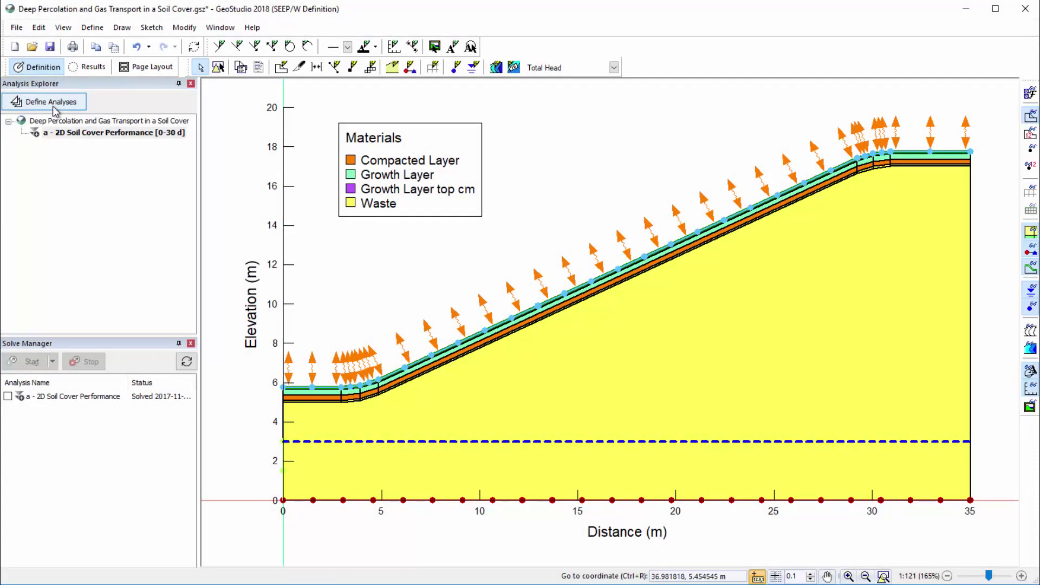
Review the existing 2D analysis's dimension and physical-process settings in Define Analyses
click(54, 102)
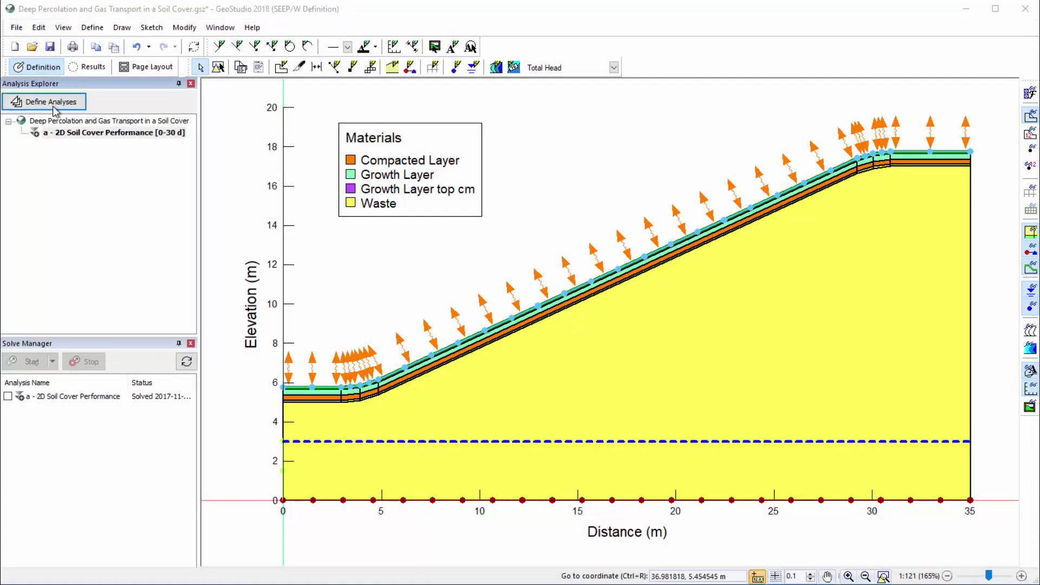
click(601, 191)
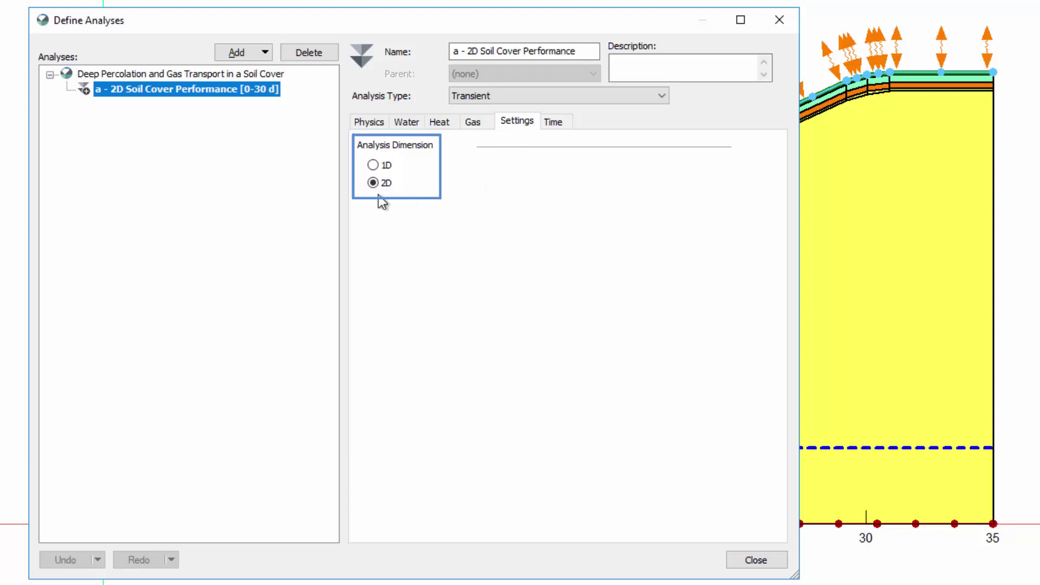
click(368, 126)
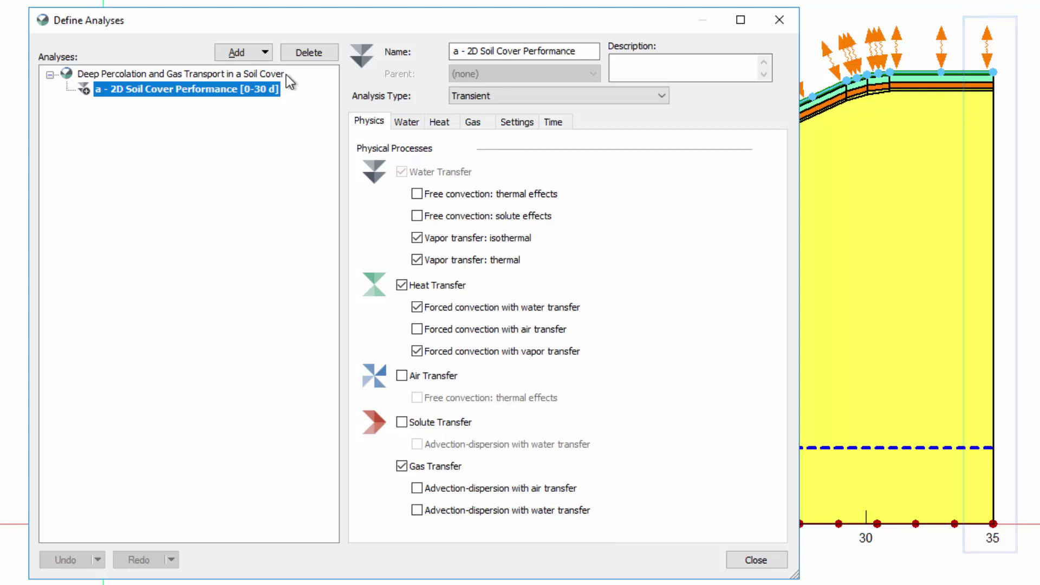
Clone the 2D analysis and rename the copy 'b - 1D Soil Cover Performance'
click(265, 52)
click(257, 64)
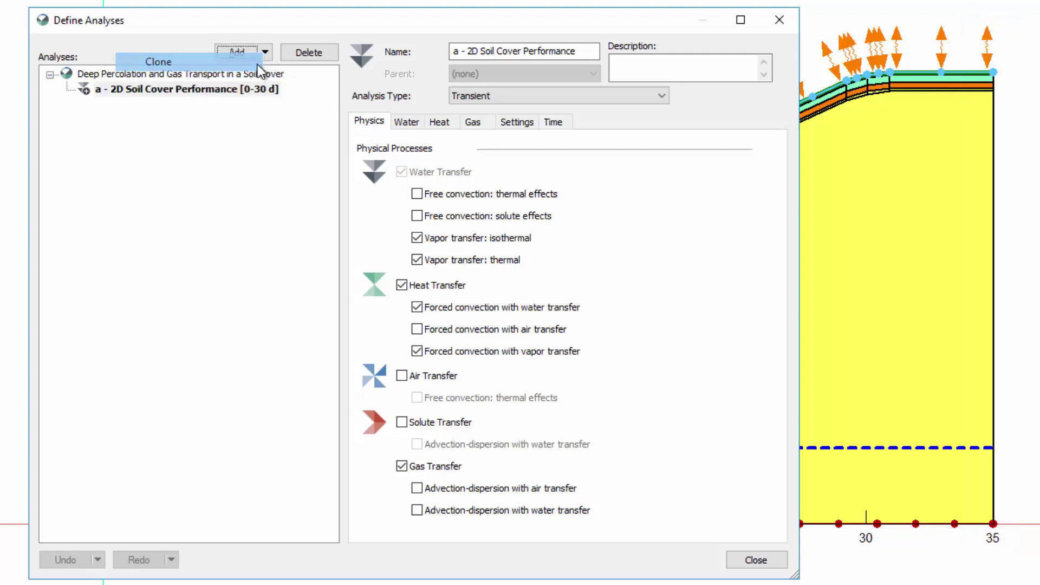
drag(454, 52, 470, 53)
text(b - 1)
drag(575, 51, 616, 61)
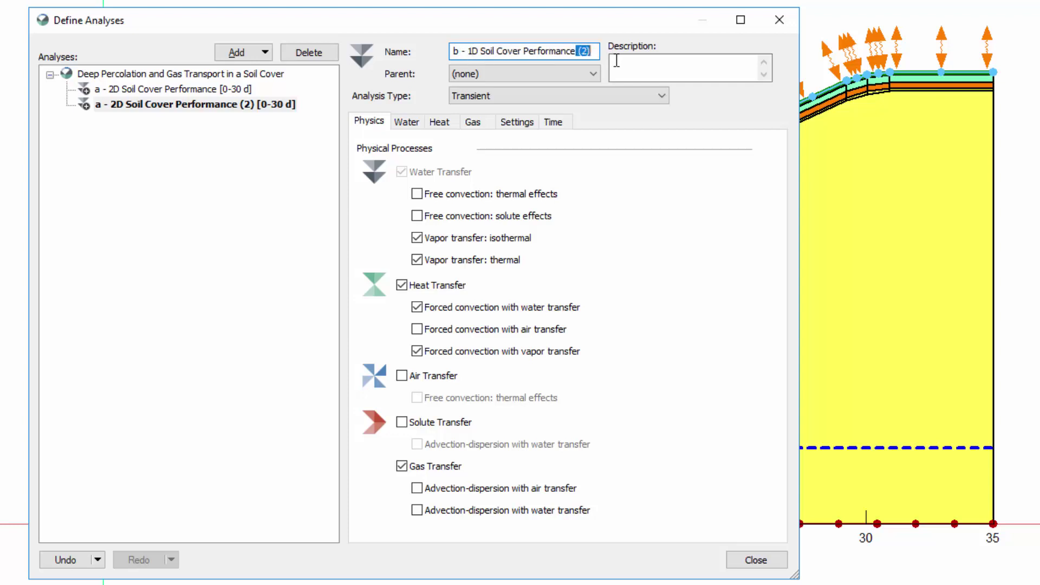
key(BackSpace)
key(Return)
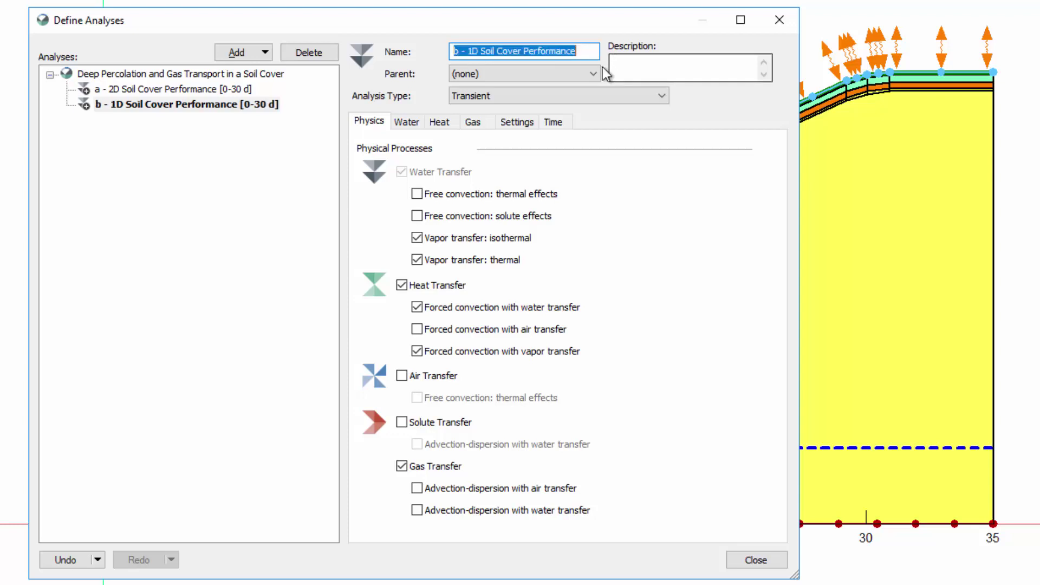
Set the cloned analysis to 1D, accepting removal of its material and boundary assignments
click(517, 121)
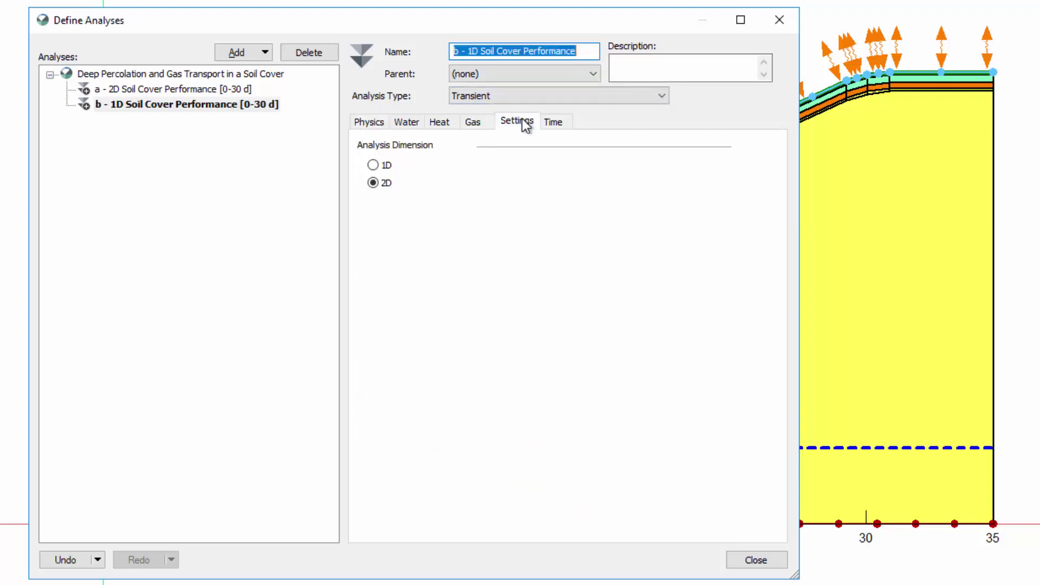
click(373, 165)
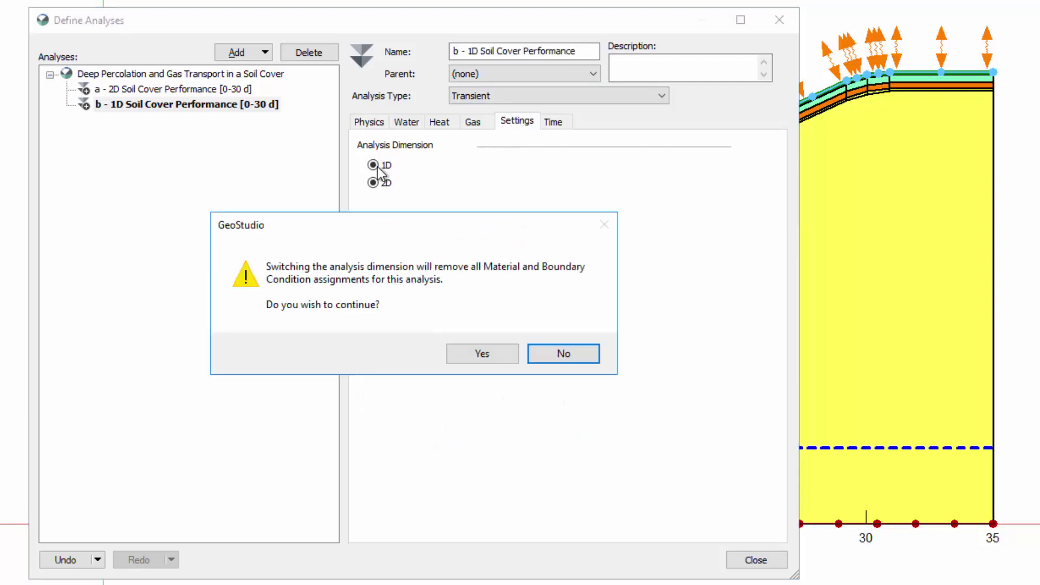
click(470, 355)
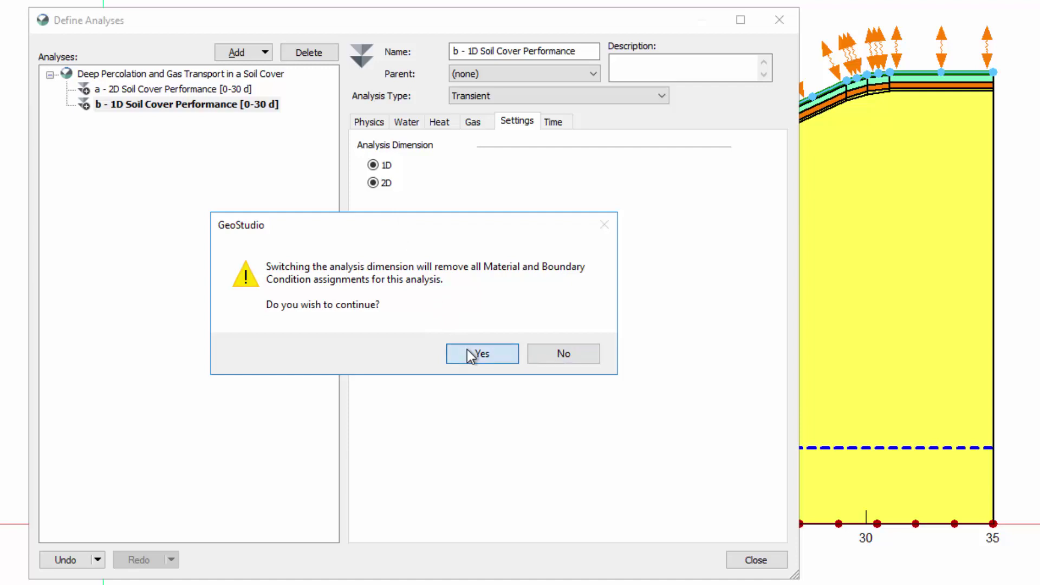
click(742, 563)
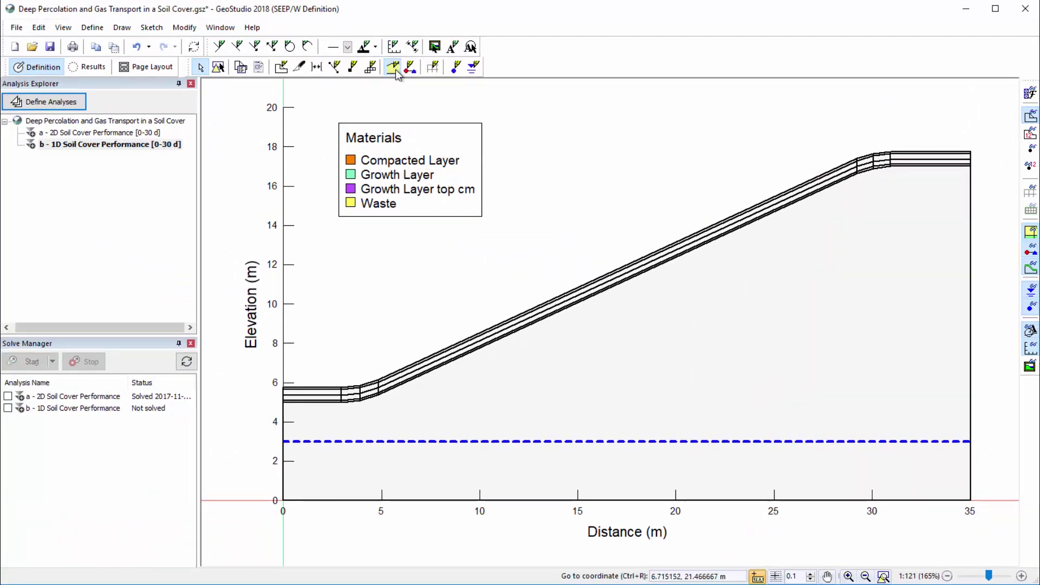
Assign Waste to the right-edge line segments below and above the water table
click(392, 67)
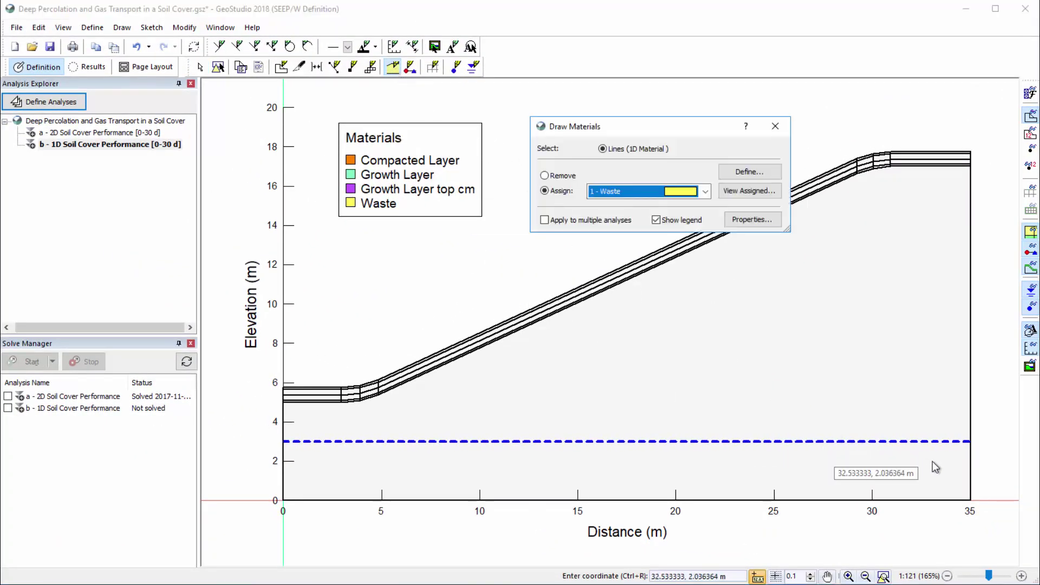
click(968, 462)
click(969, 357)
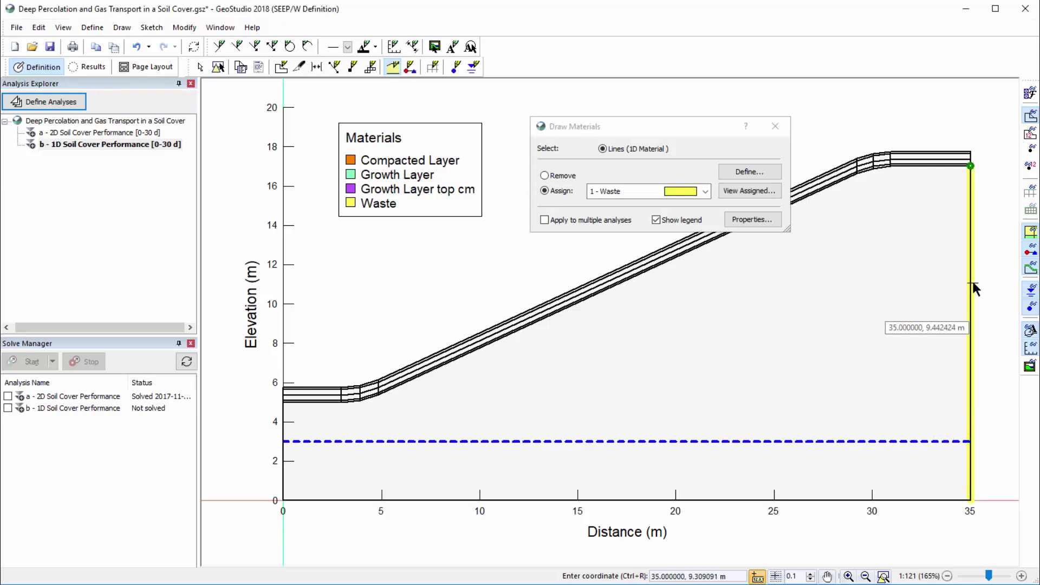
scroll(974, 157, up, 5)
scroll(974, 155, up, 3)
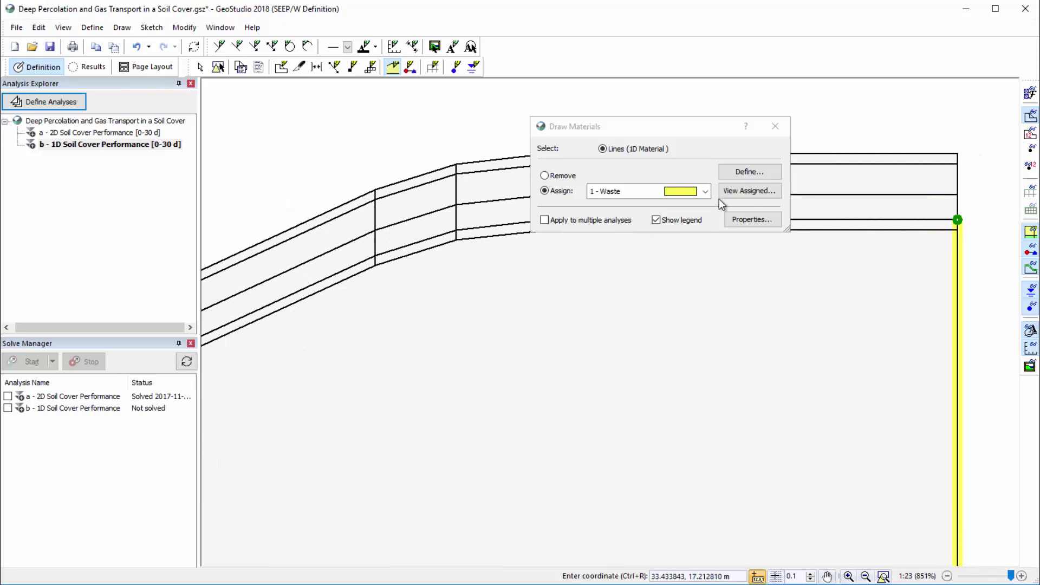
Assign Compacted Layer, Growth Layer and Growth Layer top cm to the upper right-edge segments
click(704, 191)
click(694, 213)
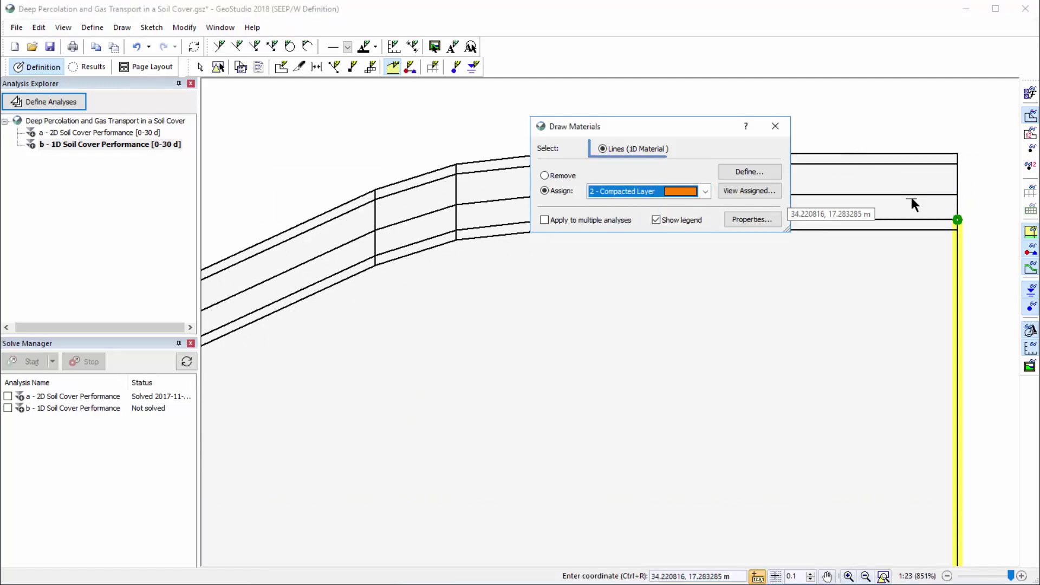
click(957, 205)
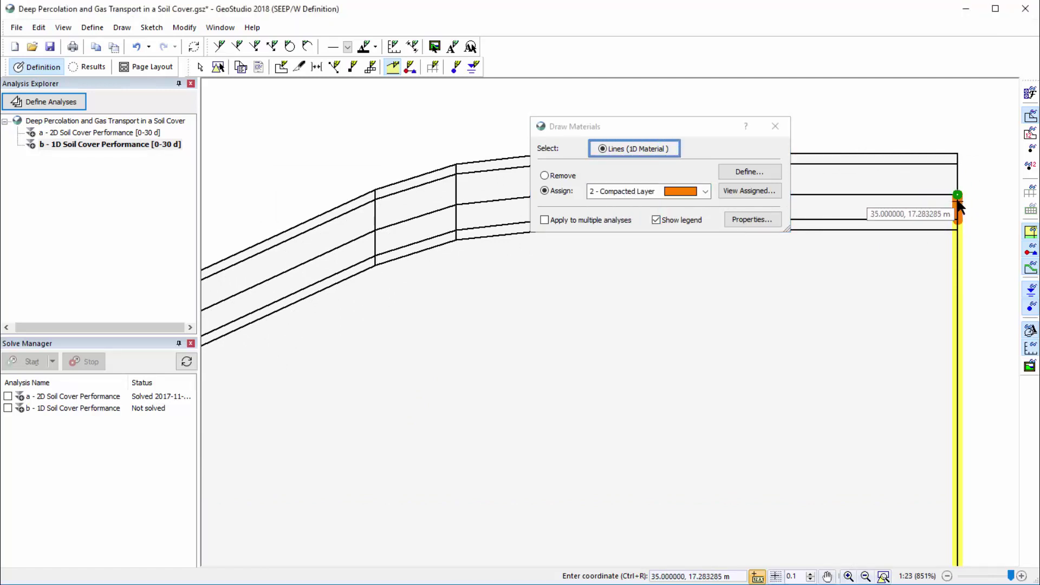
click(704, 191)
click(682, 222)
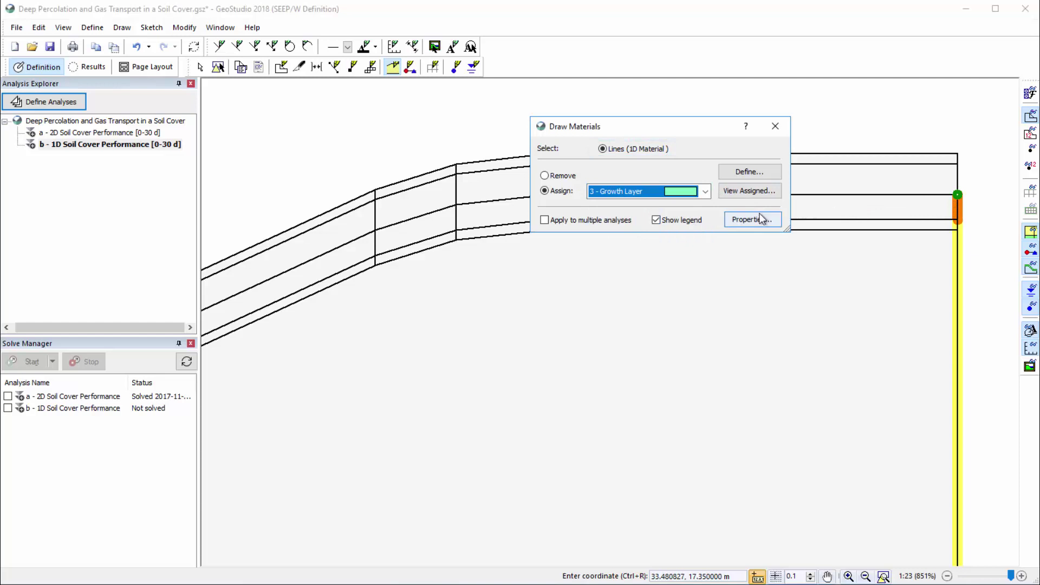
click(957, 182)
click(705, 191)
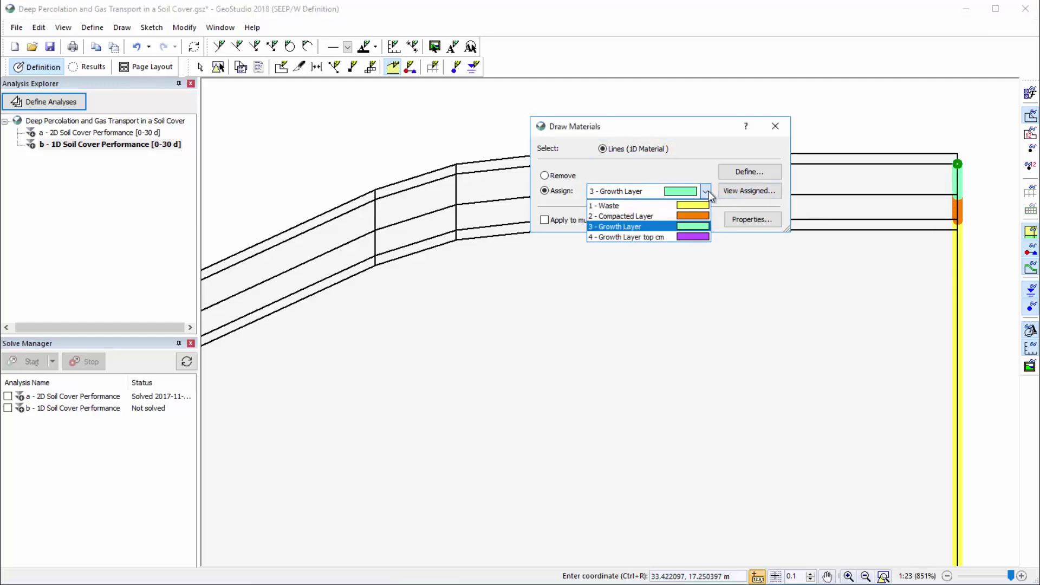
click(682, 234)
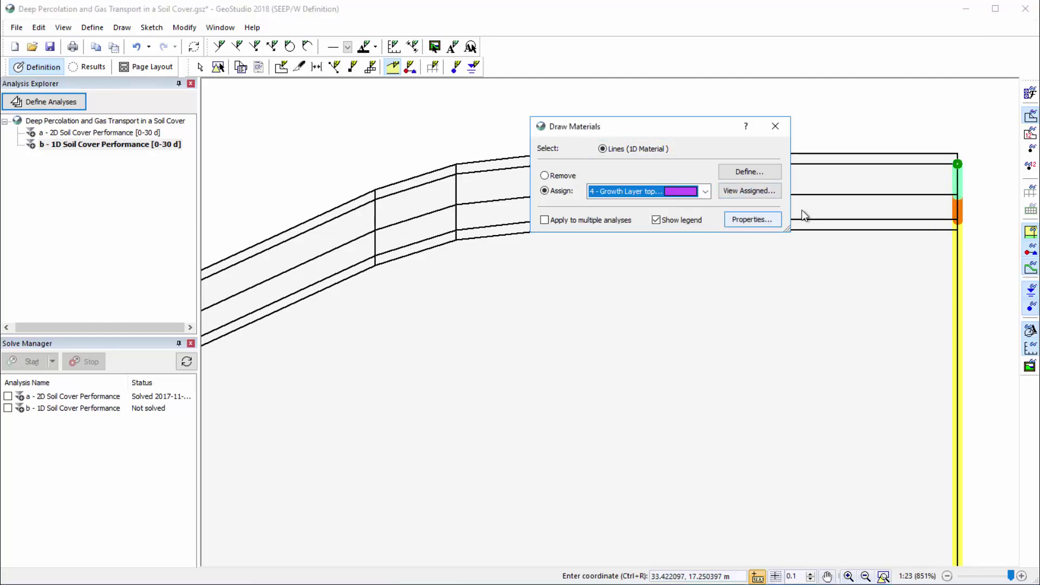
click(957, 159)
click(775, 126)
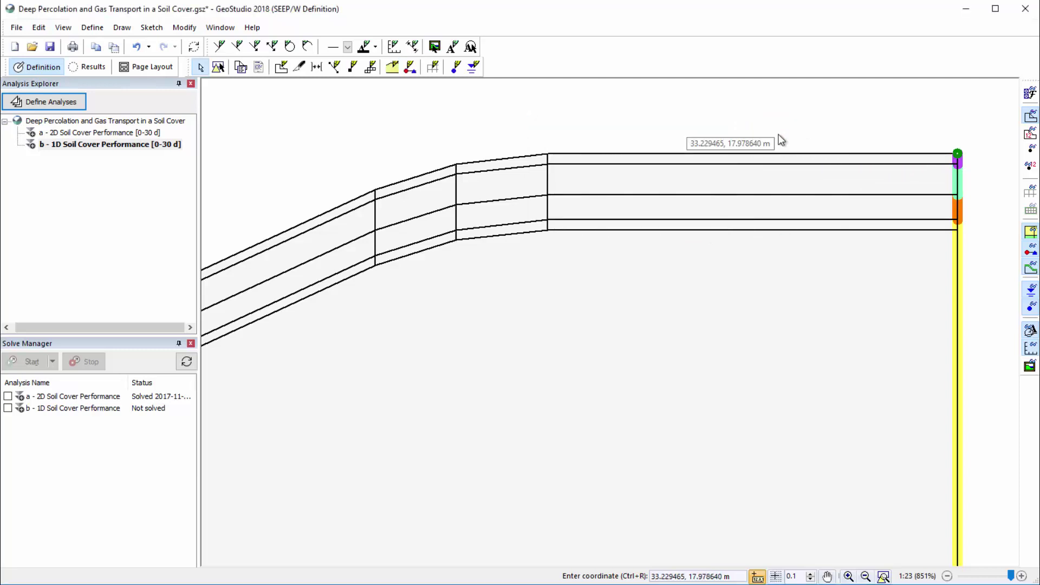
click(883, 575)
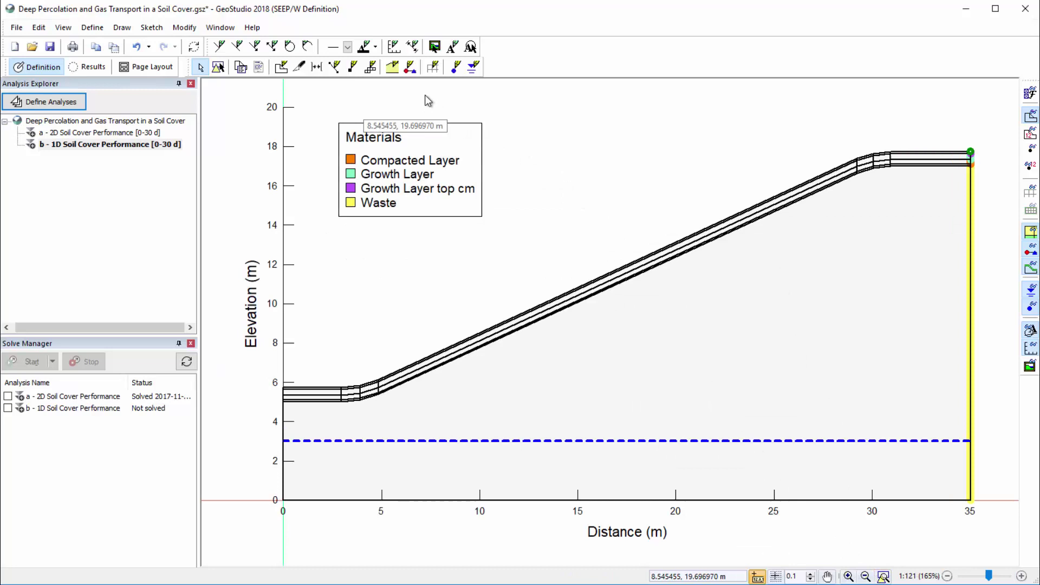
Apply the Hydraulic LCI Penman Wilson condition to the top-right point
click(410, 70)
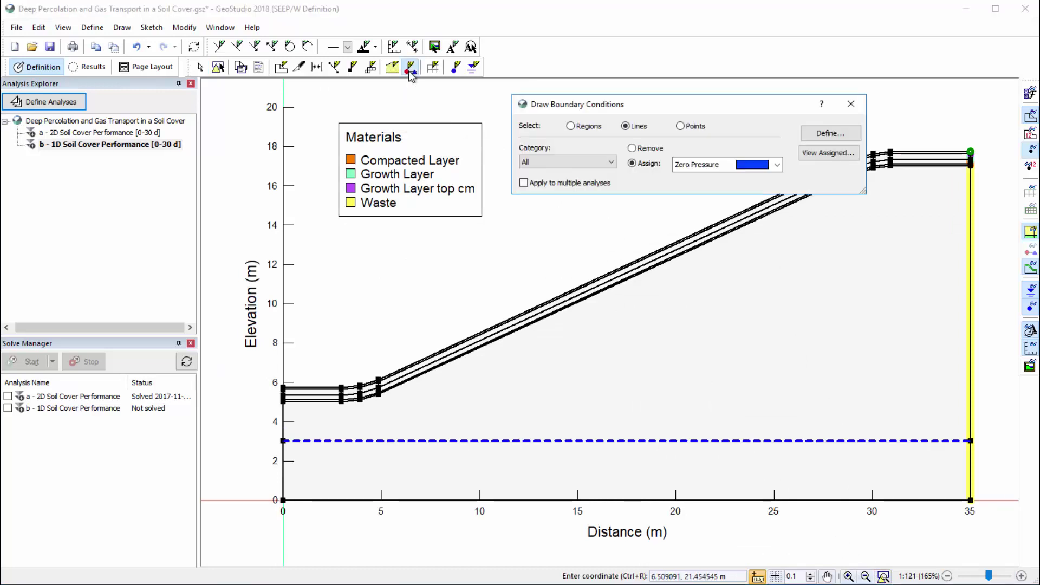
click(680, 126)
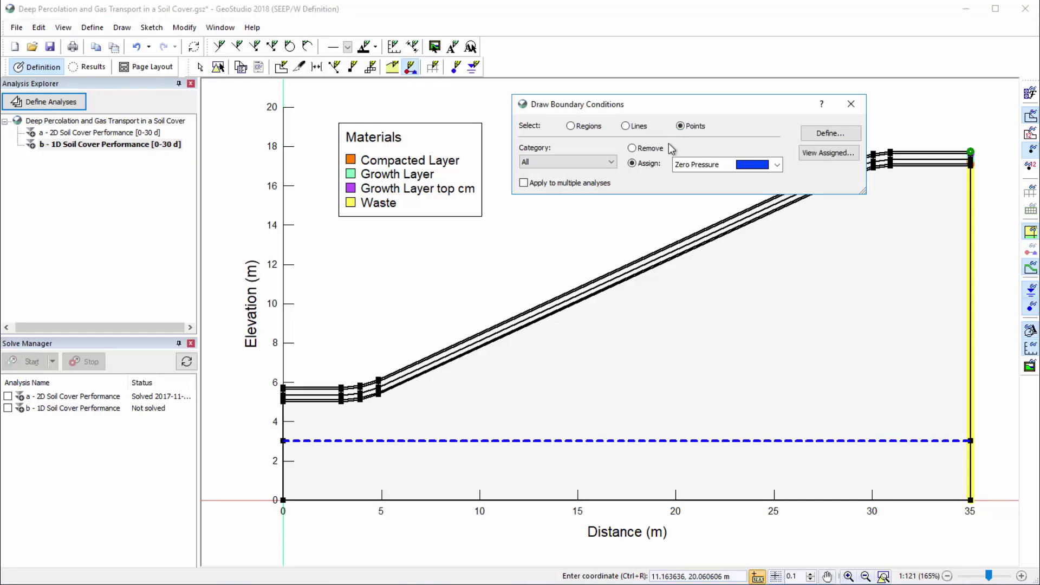
click(609, 163)
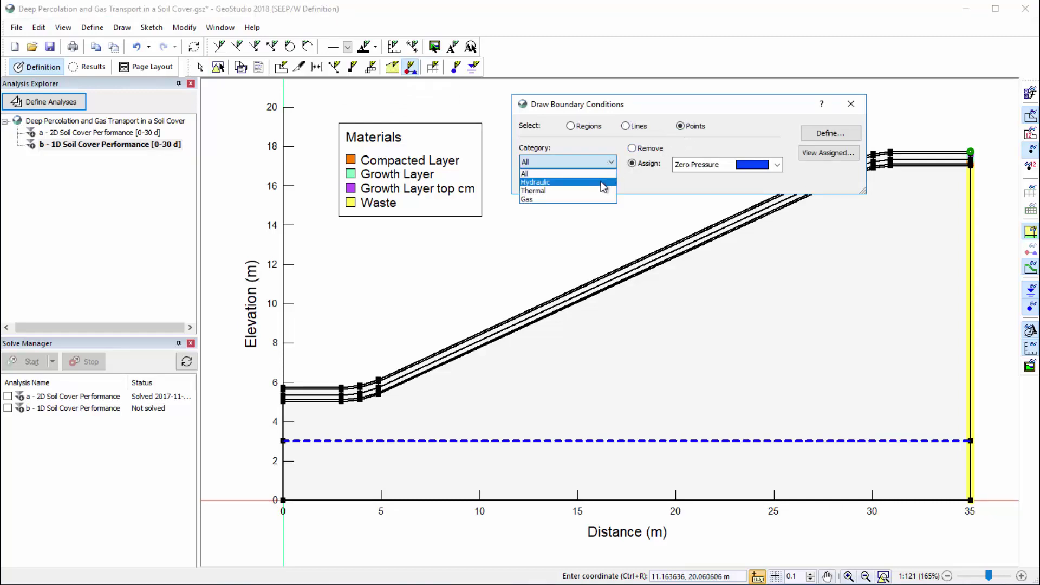
click(602, 182)
click(687, 171)
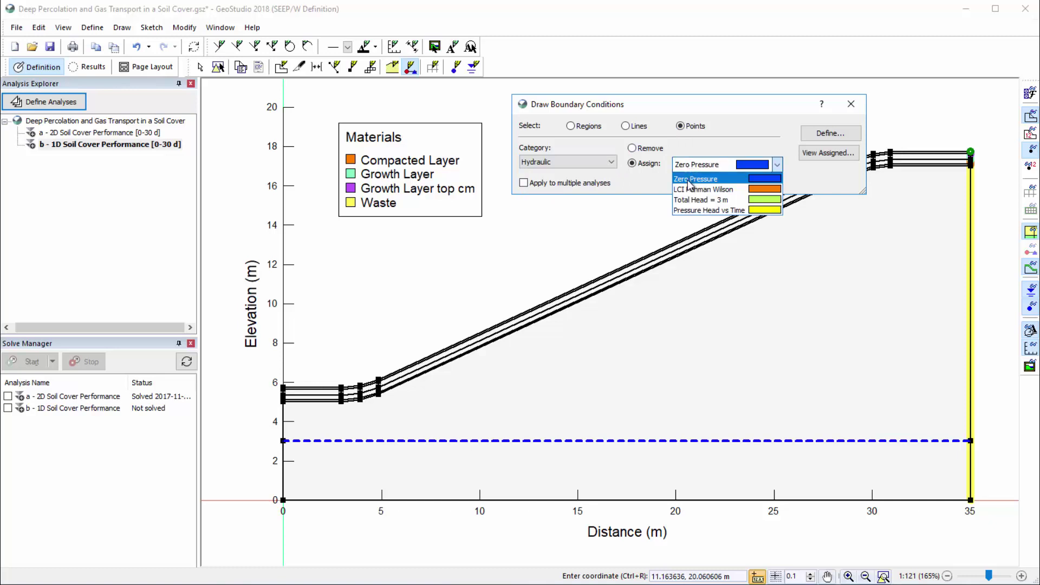
click(690, 191)
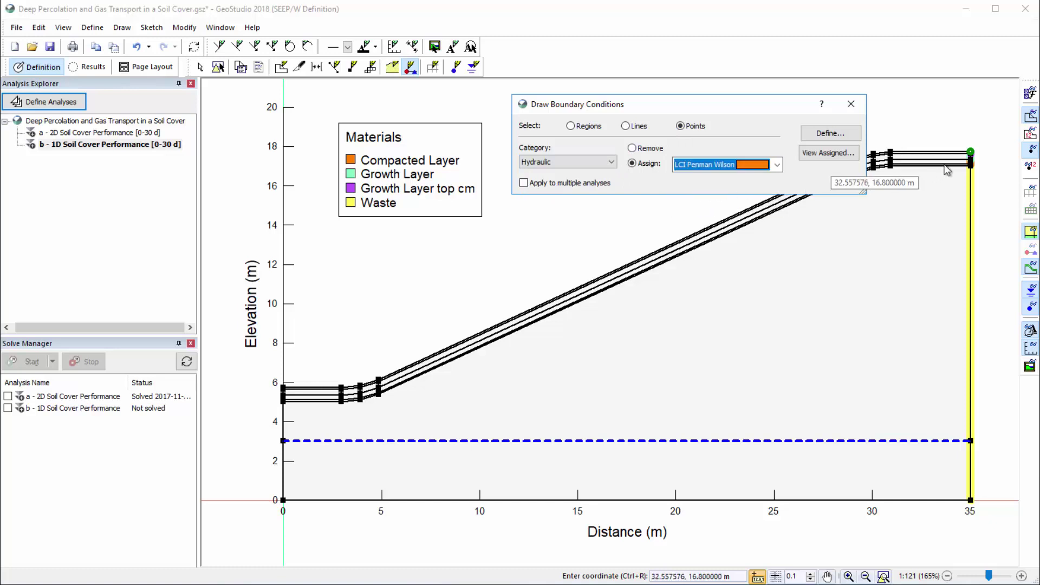
click(969, 152)
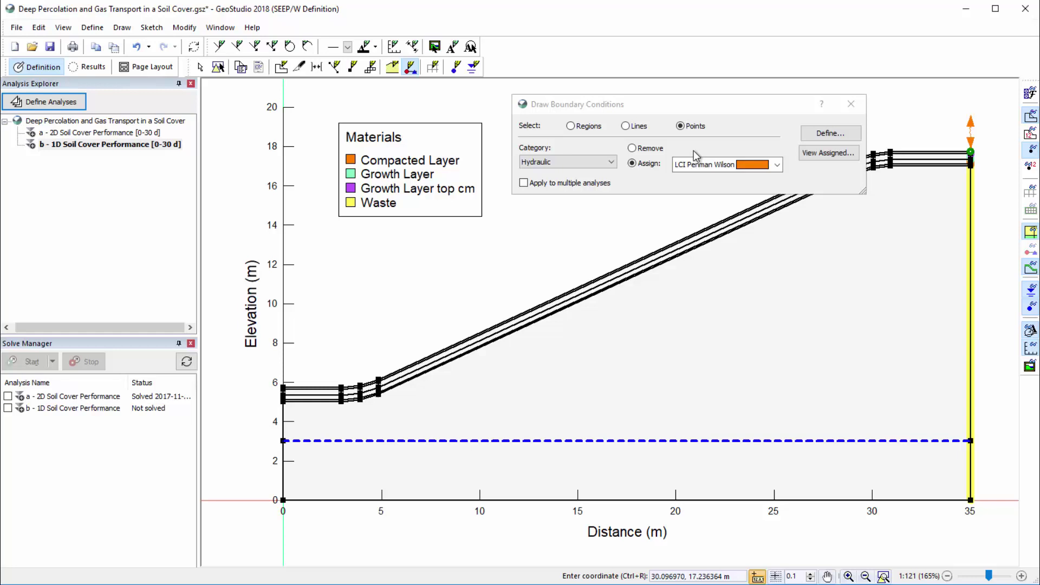
Apply the Thermal surface temperature condition to the top-right point
click(598, 162)
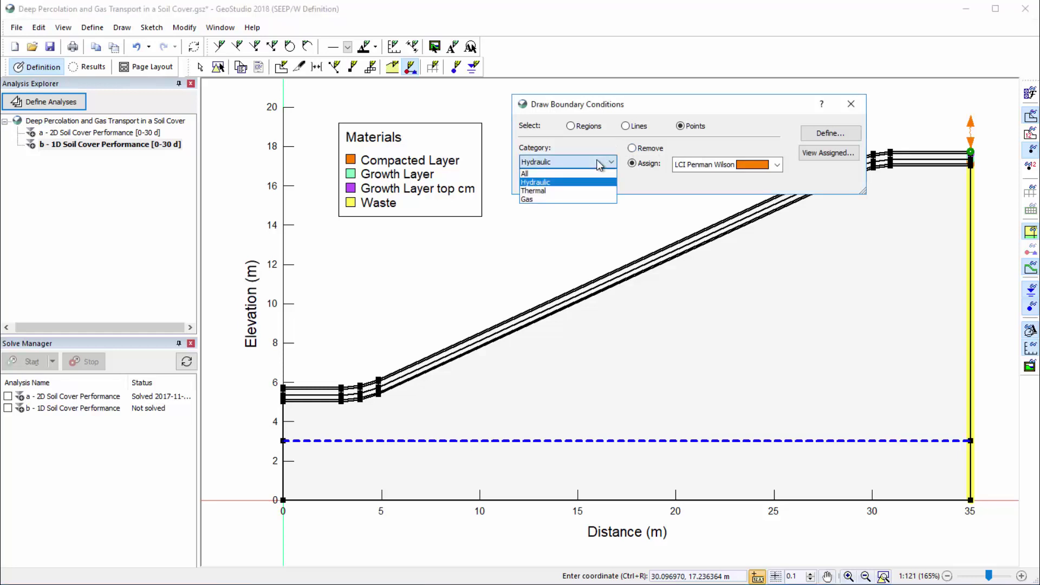
click(596, 191)
click(678, 169)
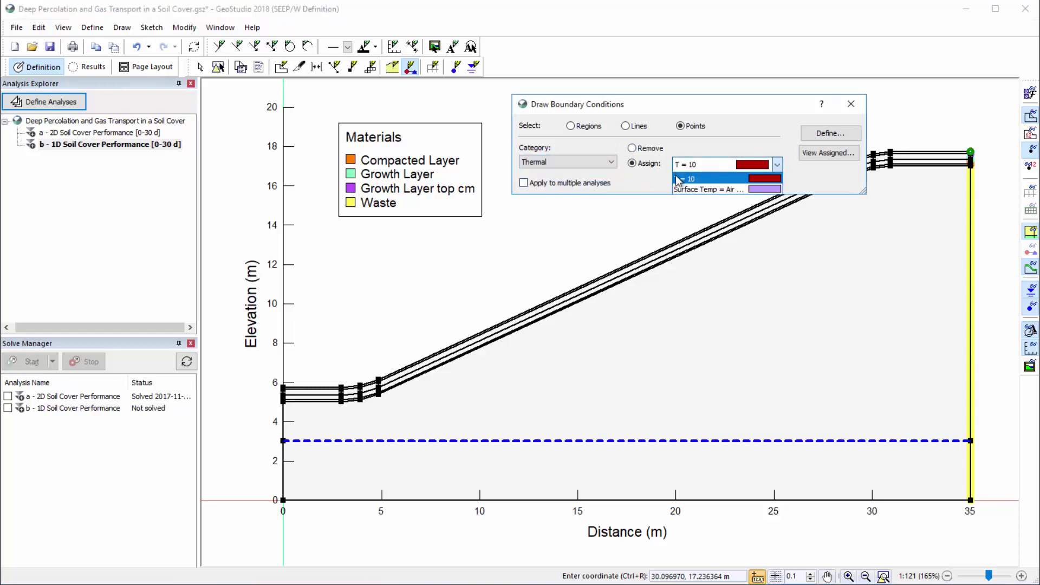
click(681, 187)
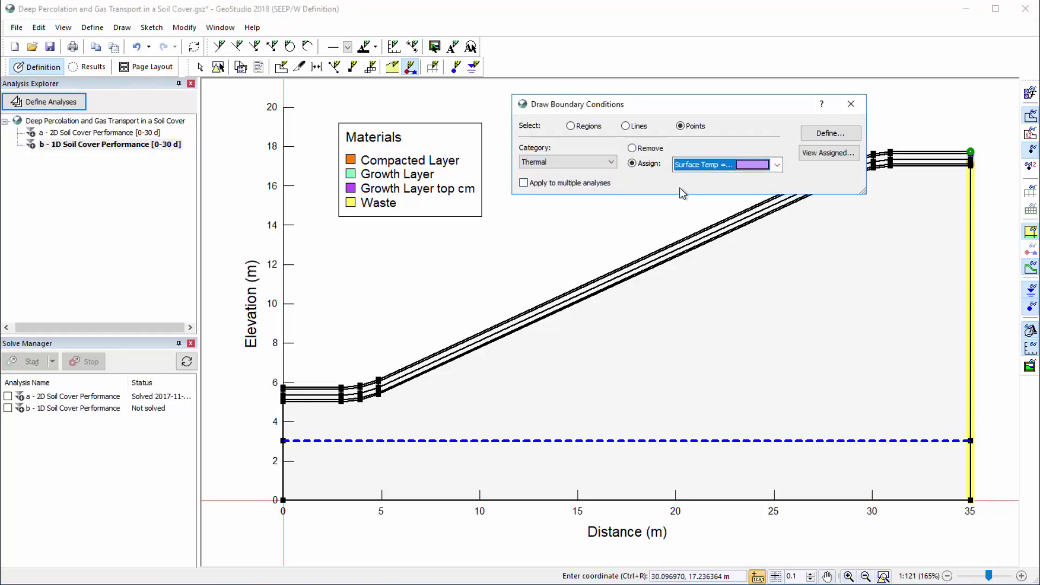
click(971, 154)
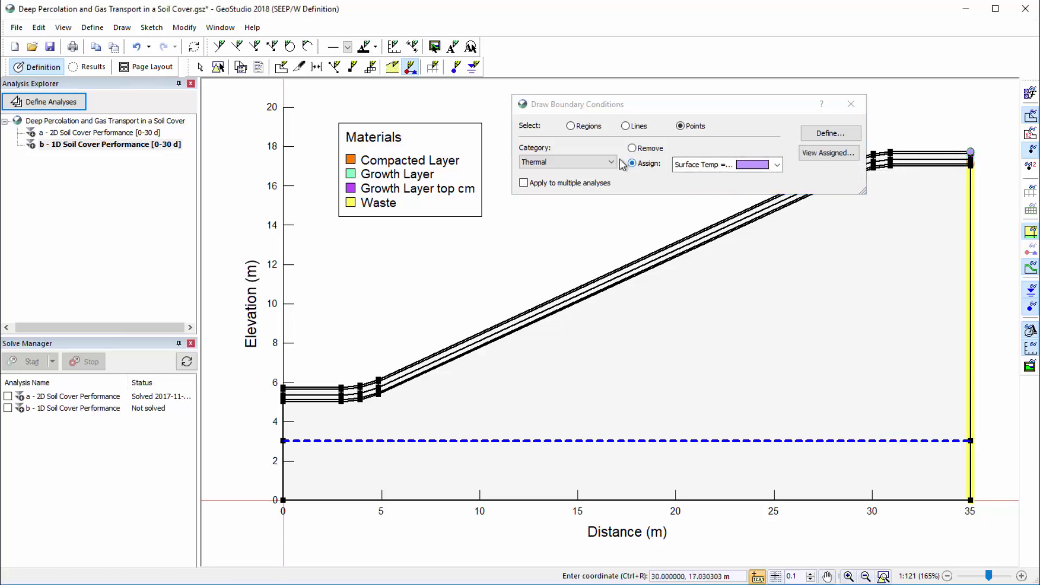
Give the top-right point atmospheric O2 and the bottom-right point Thermal T = 10
click(612, 162)
click(536, 198)
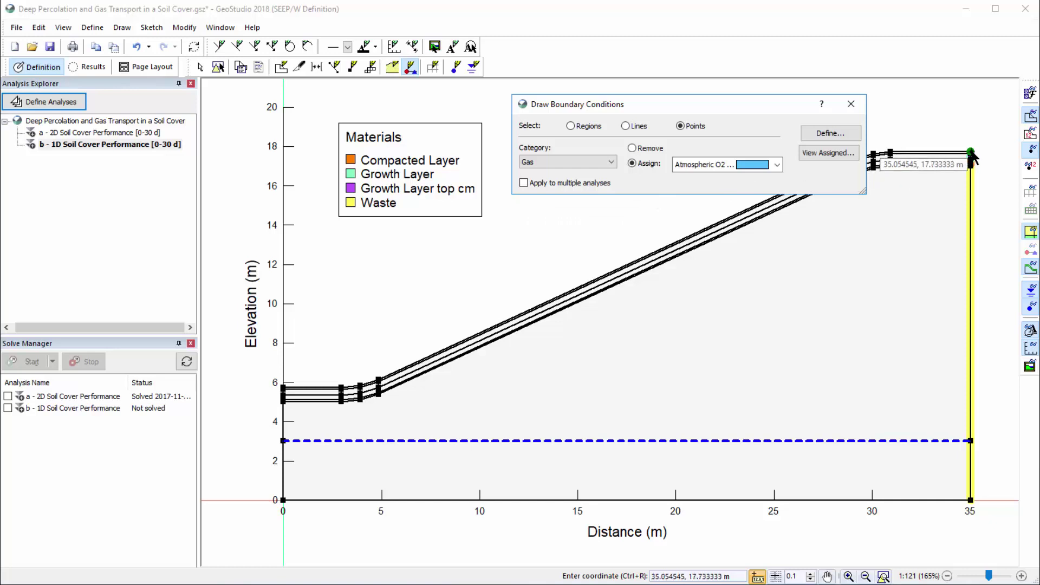
click(960, 165)
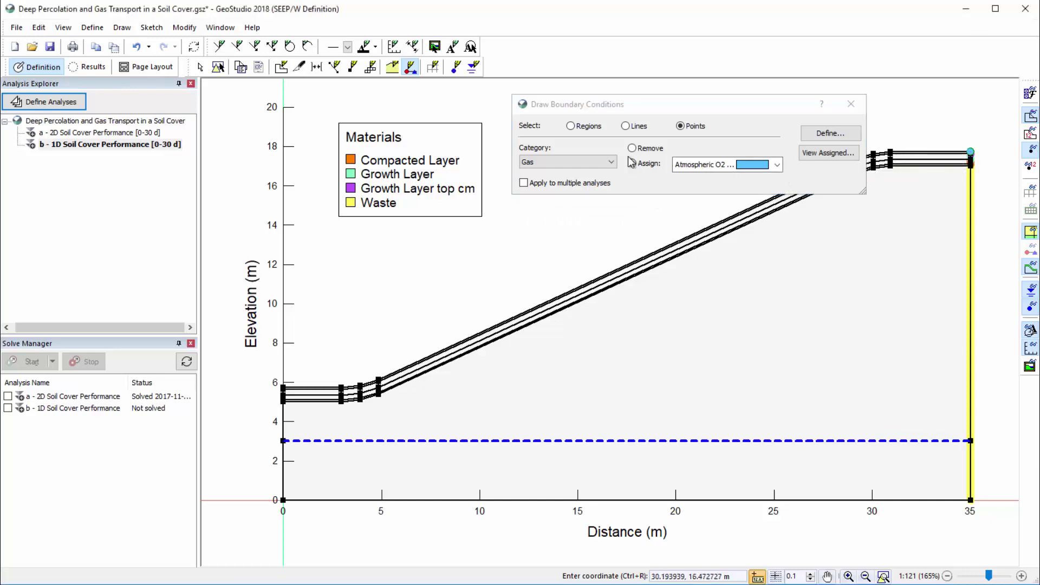
click(607, 162)
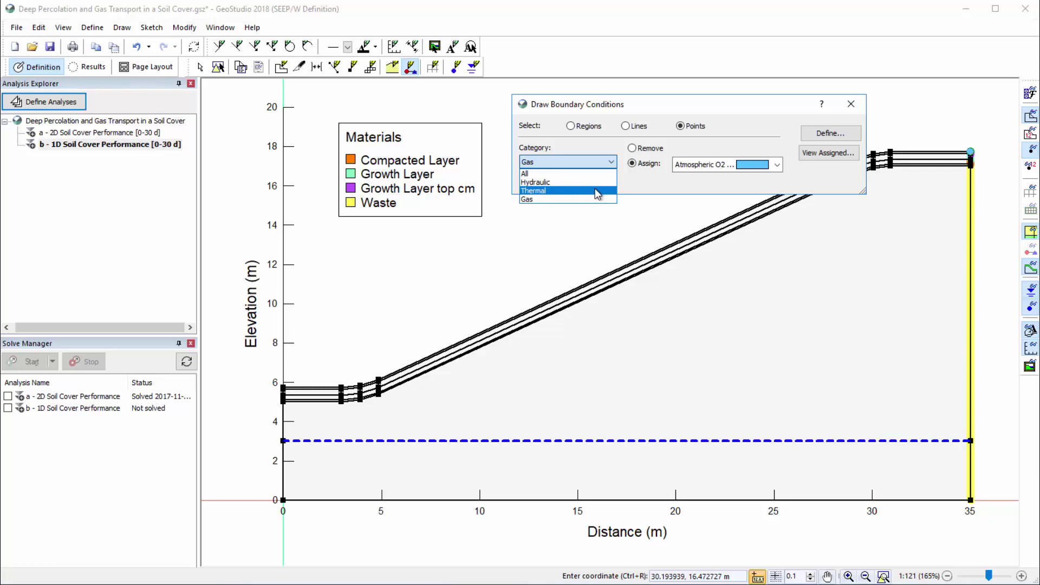
click(596, 191)
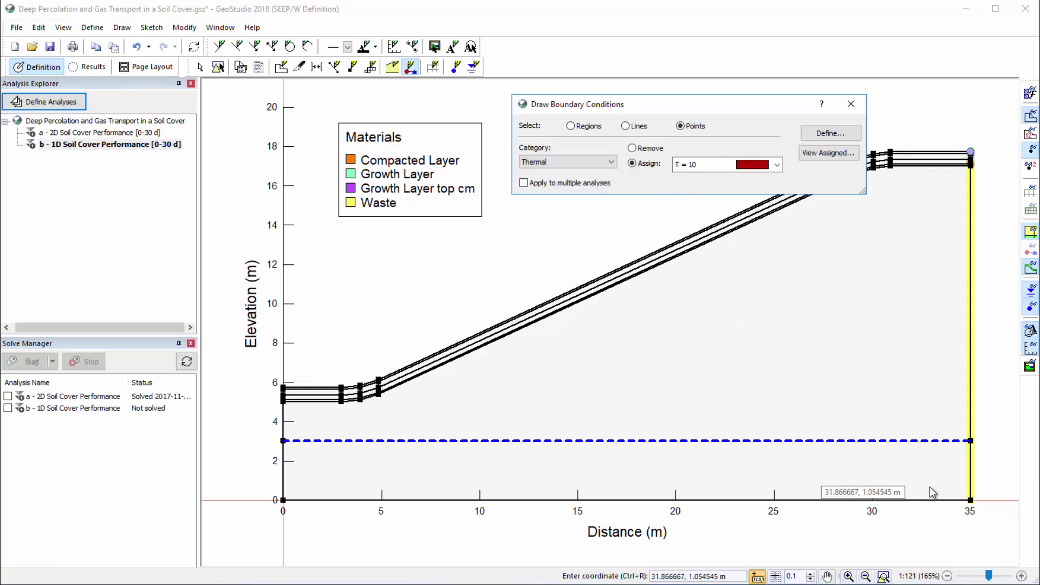
click(971, 501)
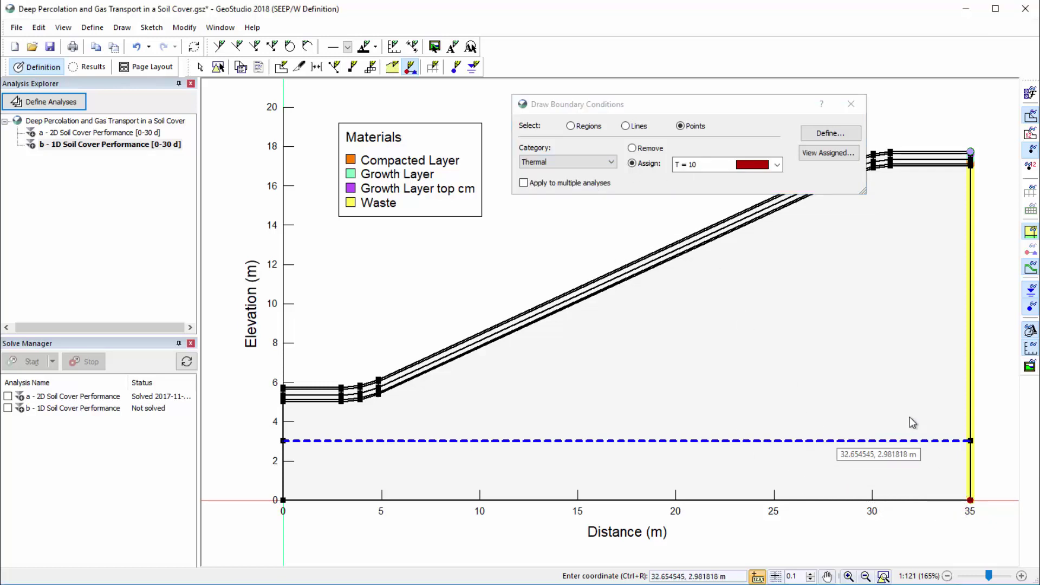
click(850, 104)
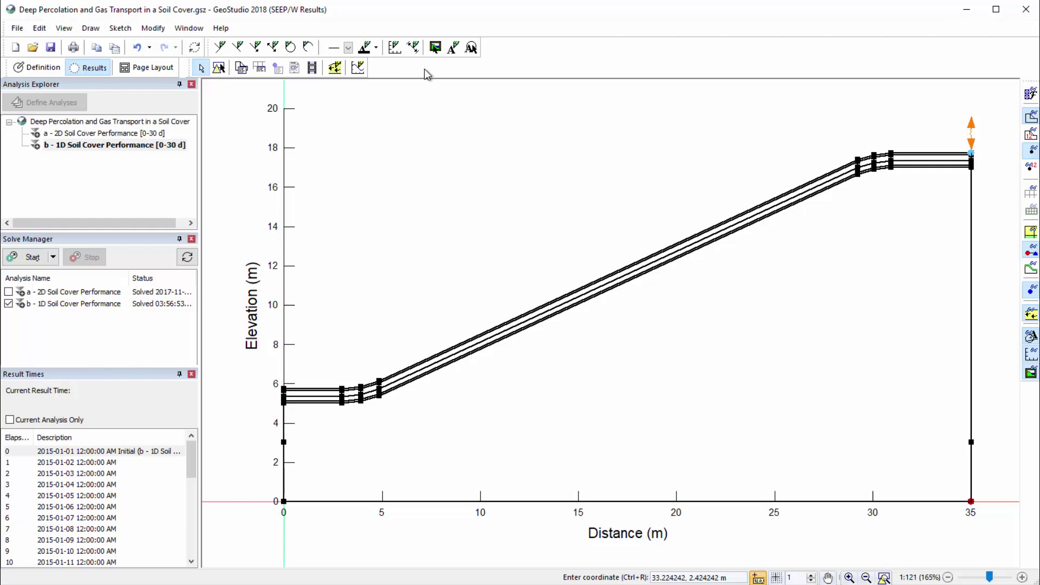
Show the Gas Conc. Profile: Right Edge graph for analysis a, then analysis b
click(358, 69)
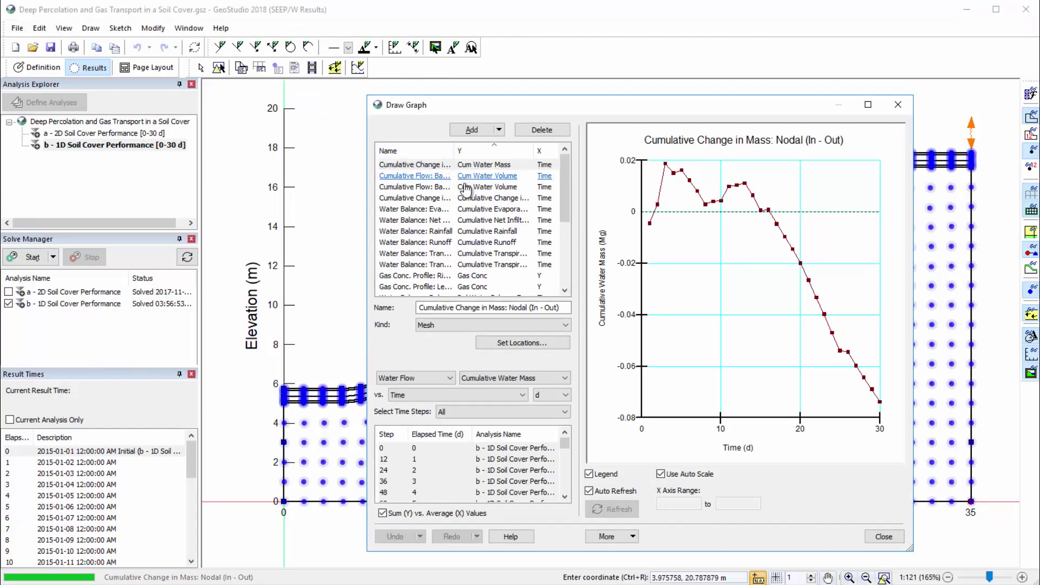
click(489, 276)
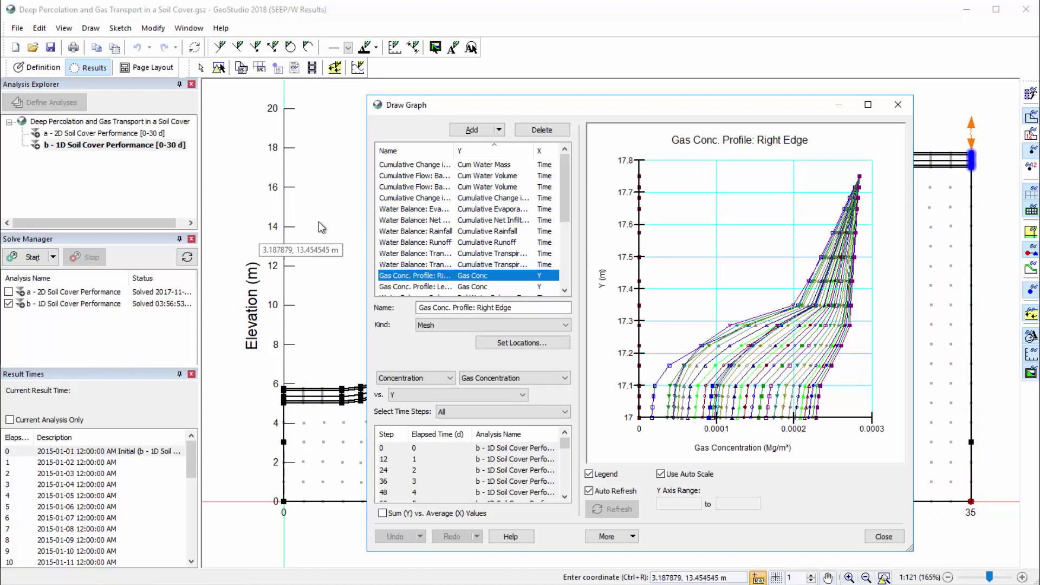
click(160, 133)
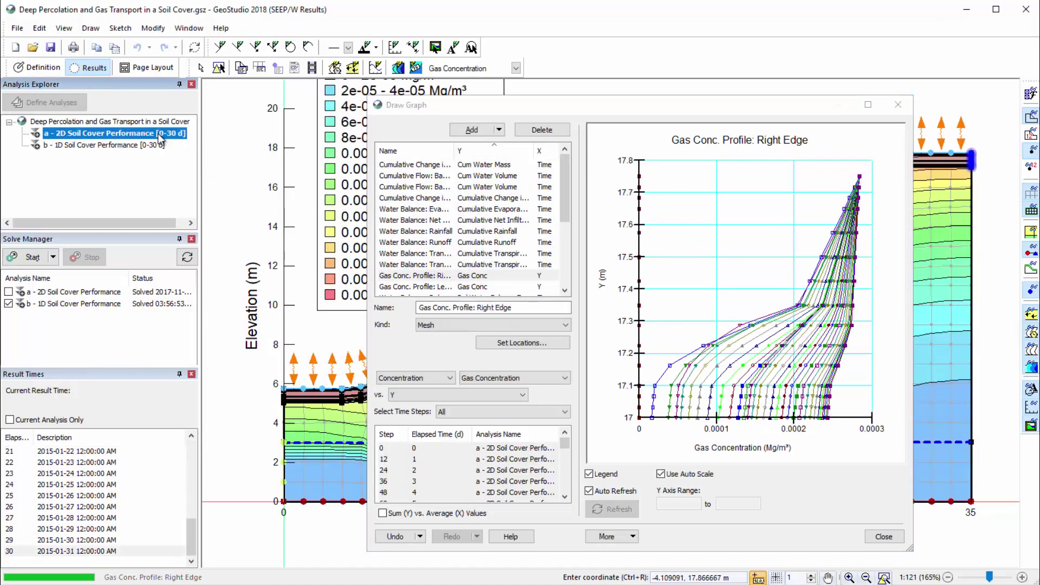
click(160, 145)
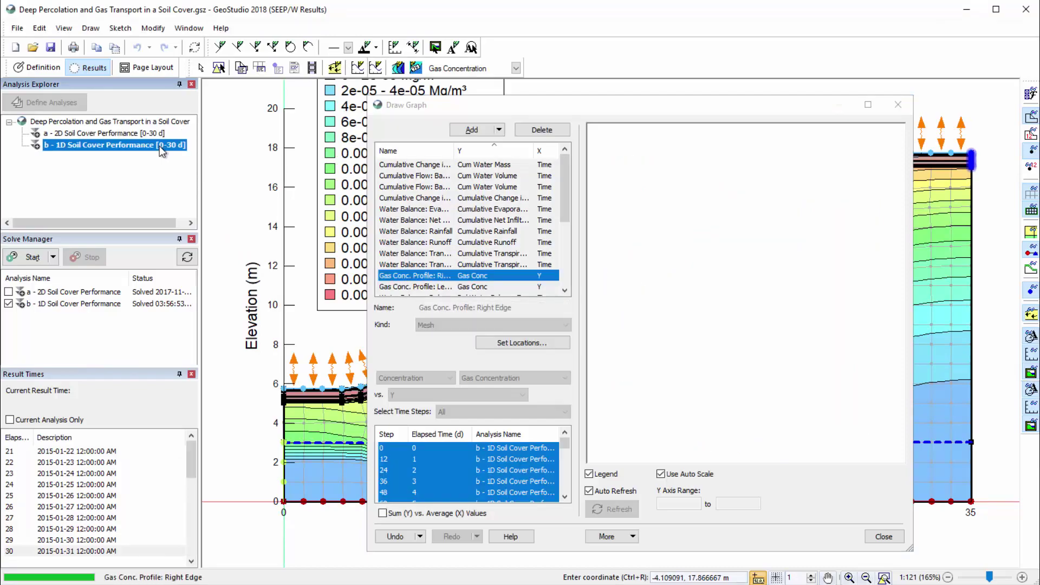